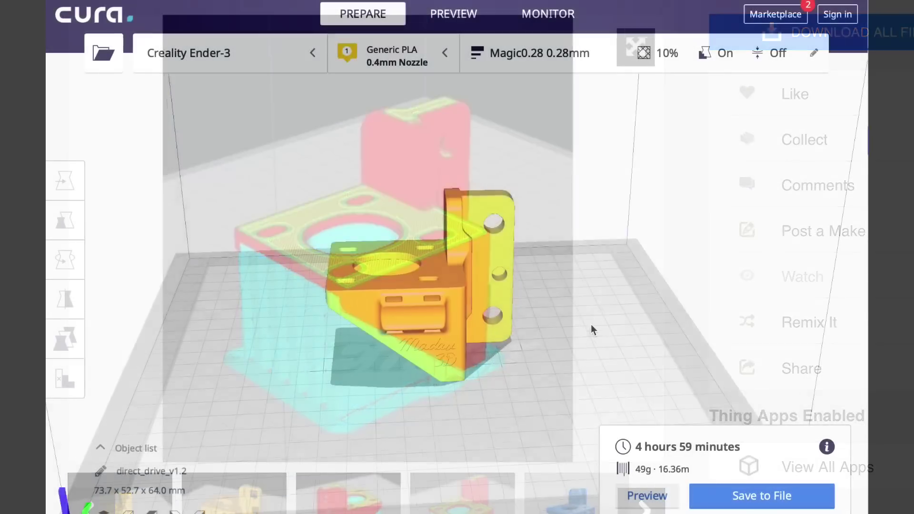
Step: Orbit the view to see the Thingiverse bracket from the side on the Ender-3 plate
mouse_move(591, 324)
right_down()
mouse_move(683, 278)
mouse_move(622, 276)
mouse_move(548, 303)
mouse_move(584, 320)
right_up()
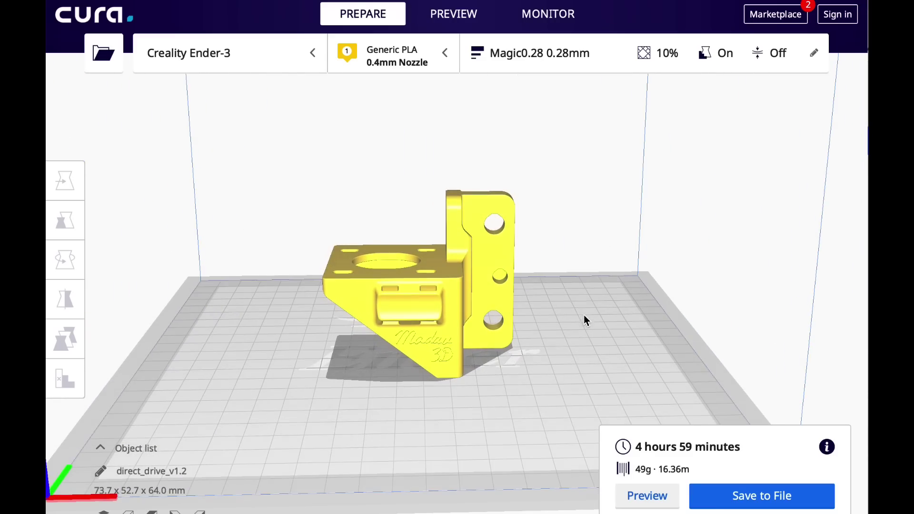
click(616, 64)
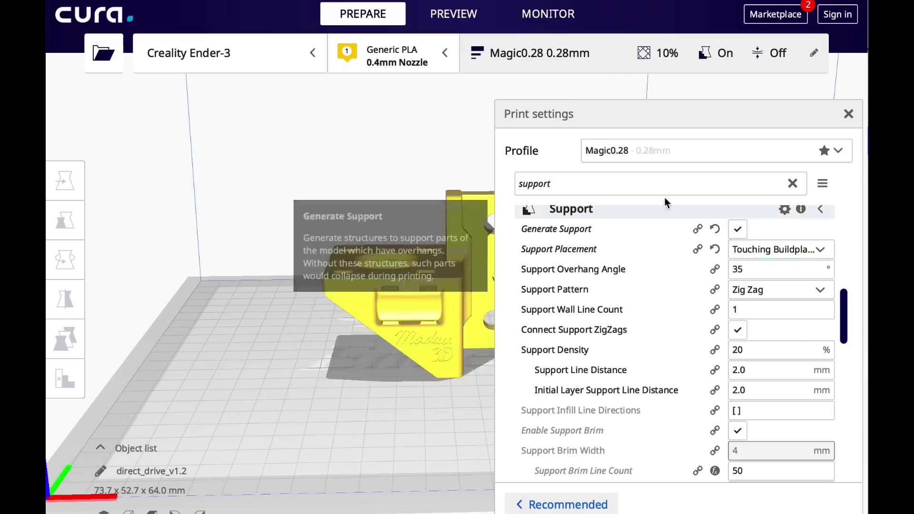
click(850, 115)
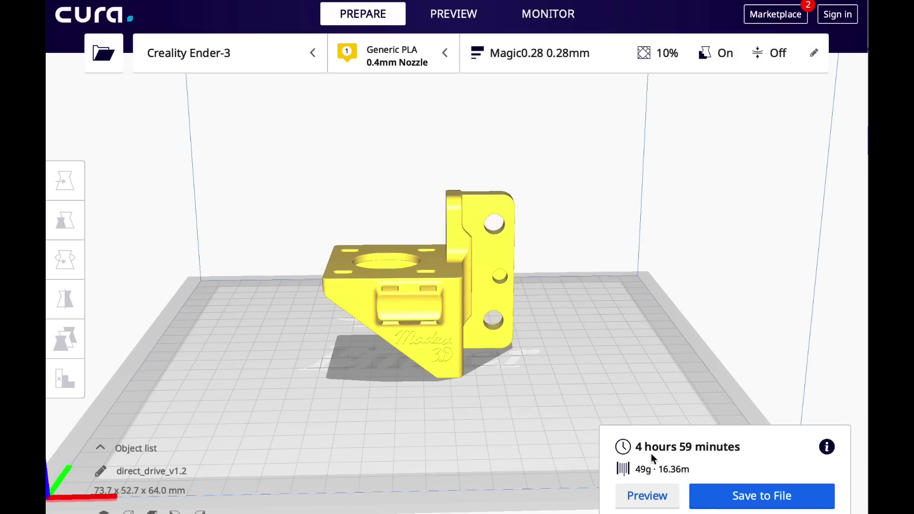
Step: Inspect the sliced bracket's layers in Preview, then return to Prepare and select the bracket
click(647, 497)
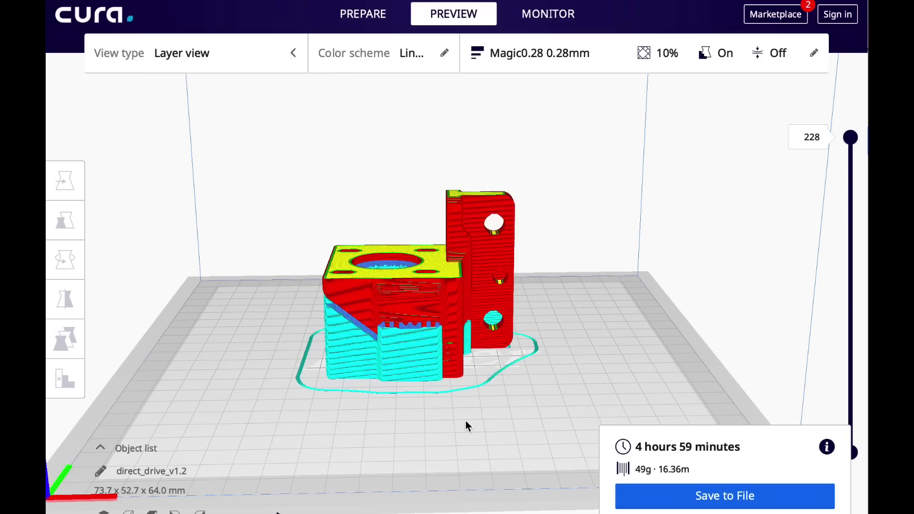
mouse_move(475, 421)
right_down()
mouse_move(563, 331)
mouse_move(457, 255)
mouse_move(478, 404)
mouse_move(461, 421)
right_up()
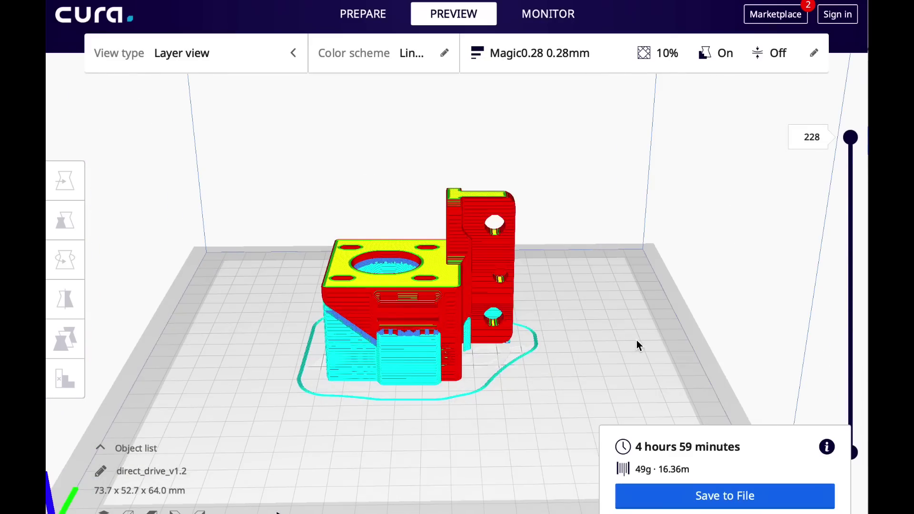
click(364, 19)
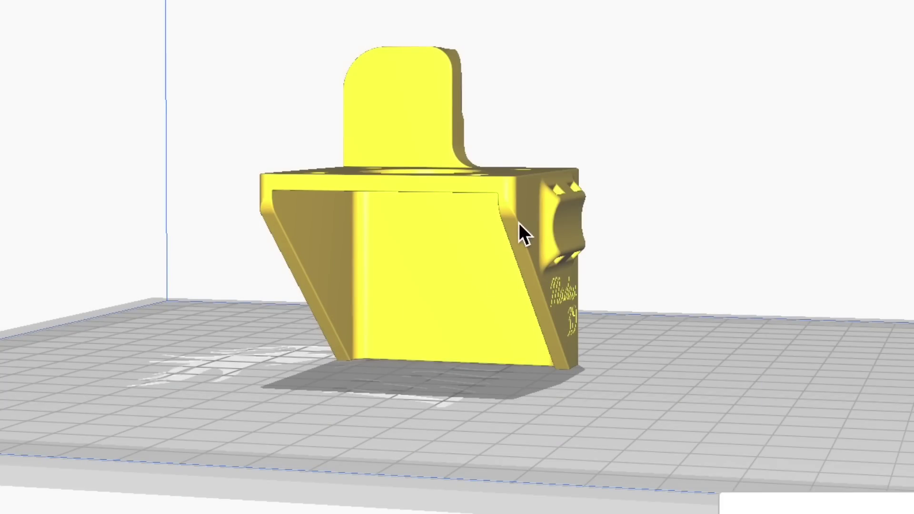
right_drag(731, 293, 481, 342)
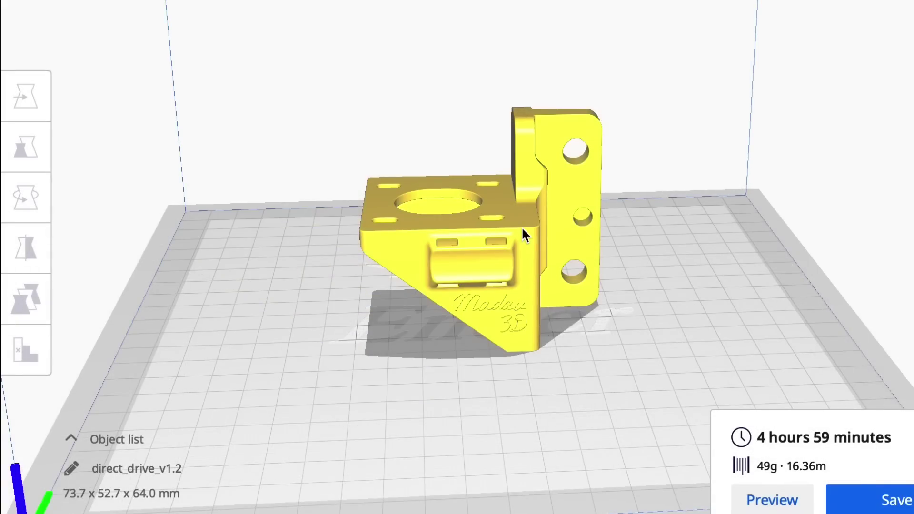
click(522, 227)
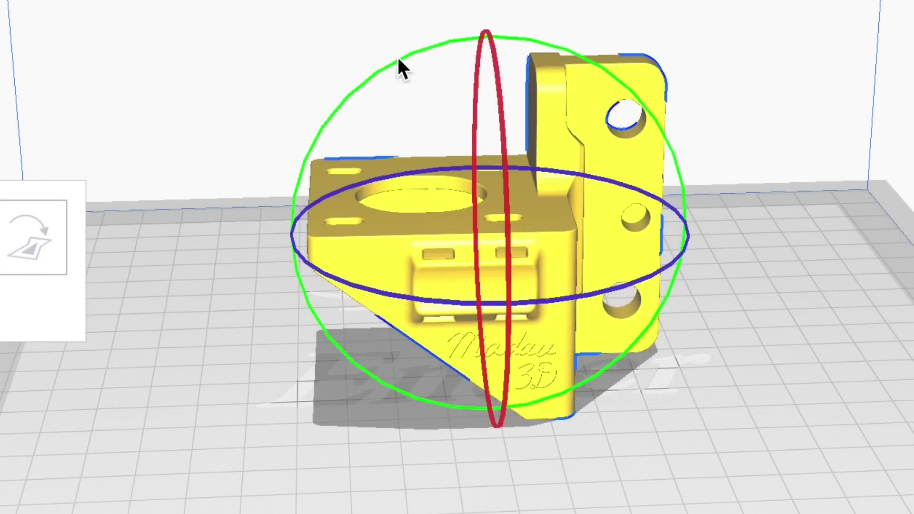
Step: Tilt the bracket to 45° then 30°, disable Snap Rotation, and nudge it by small free angles
drag(399, 66, 303, 181)
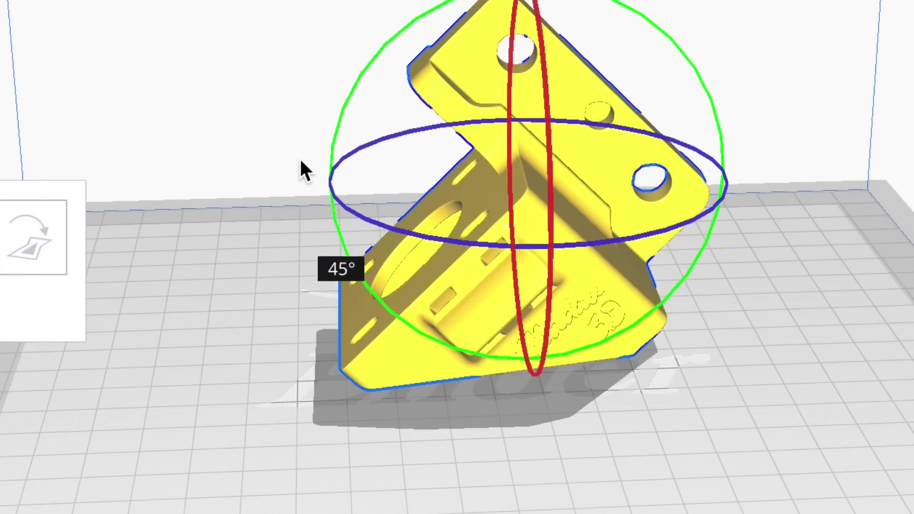
mouse_move(302, 182)
mouse_down()
mouse_move(305, 99)
mouse_move(296, 174)
mouse_move(286, 105)
mouse_move(301, 86)
mouse_up()
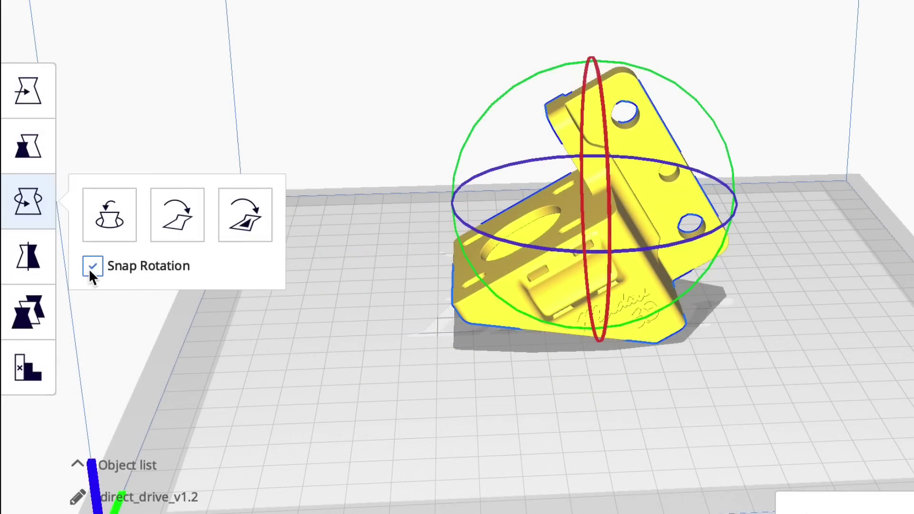
click(91, 268)
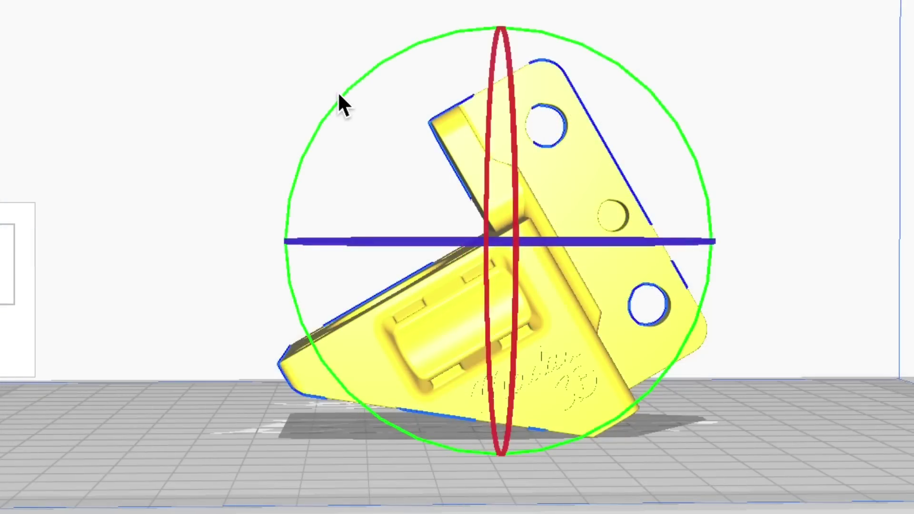
drag(338, 91, 324, 130)
right_drag(319, 438, 300, 196)
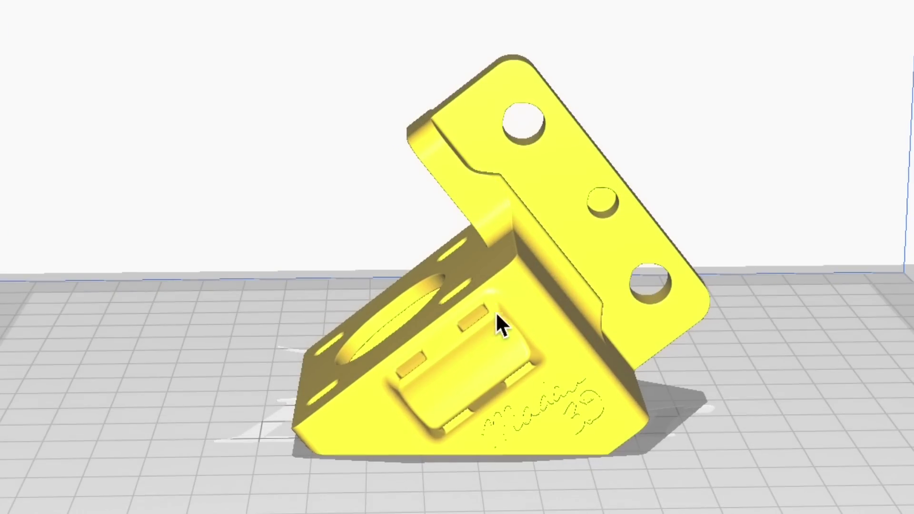
click(494, 300)
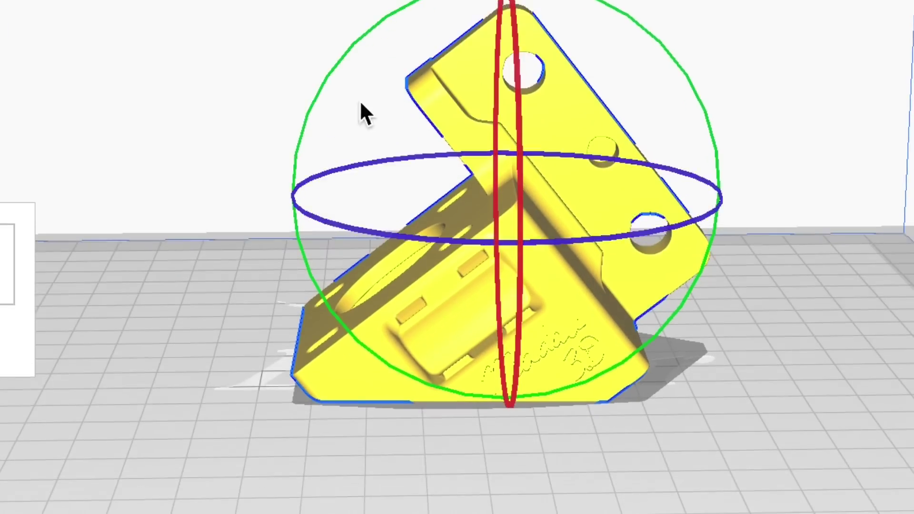
drag(344, 49, 342, 49)
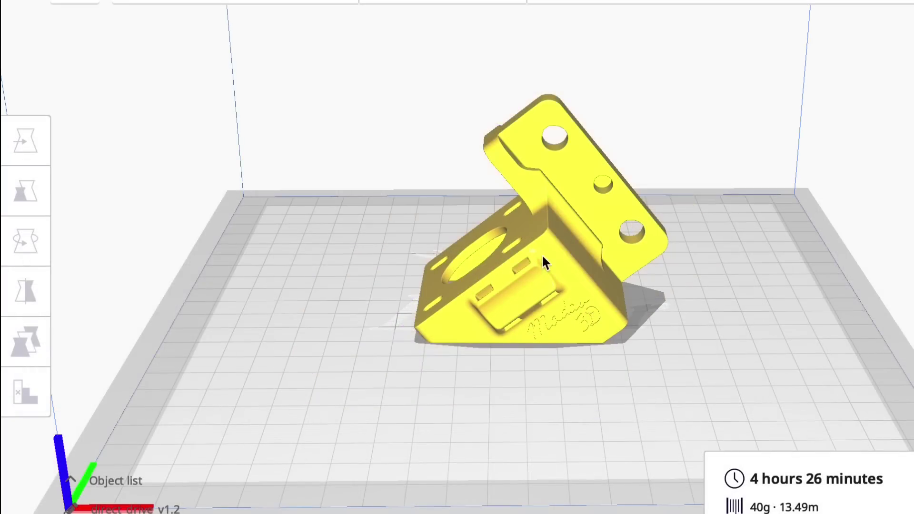
Step: Confirm Cura version 4.3.0 in the About dialog and bring back the bracket's rotation options
click(543, 261)
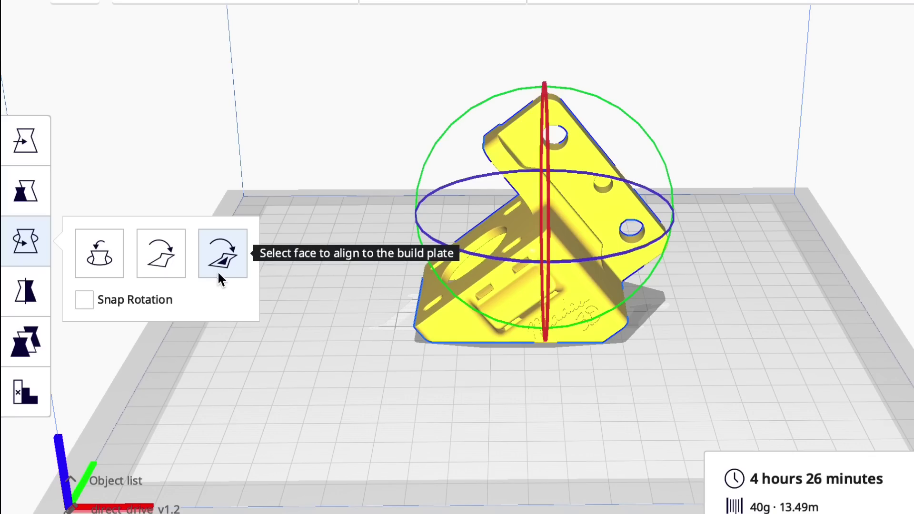
click(270, 312)
click(108, 11)
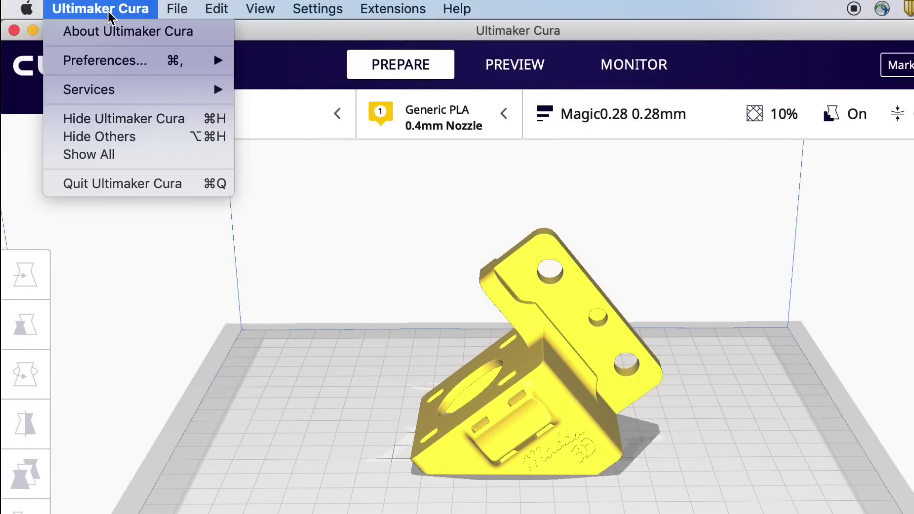
click(115, 32)
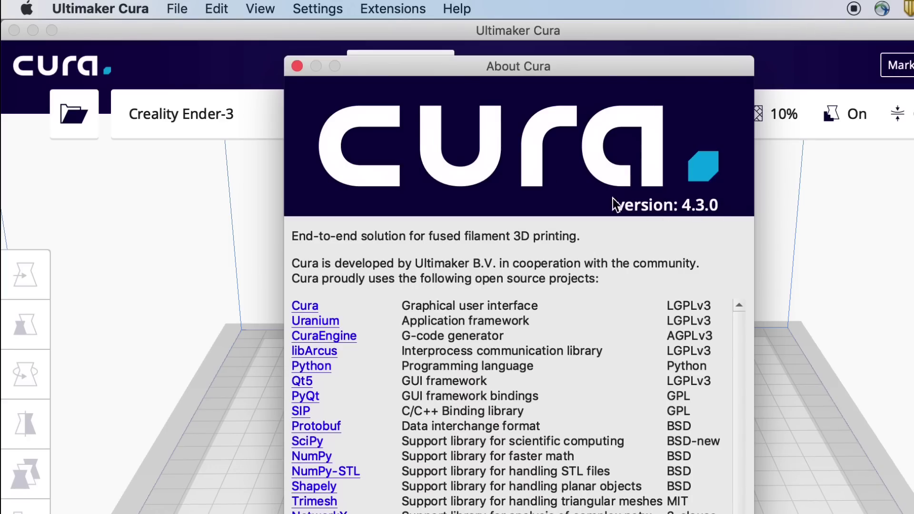
click(298, 65)
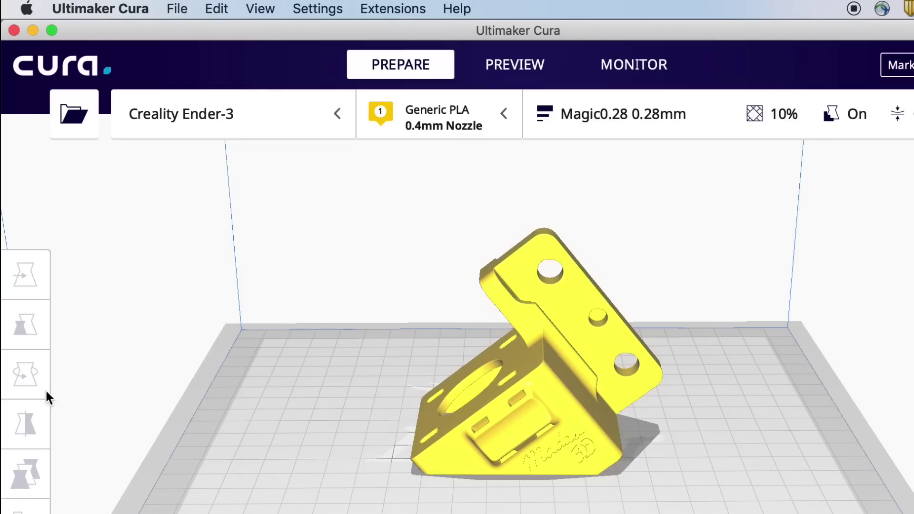
click(32, 375)
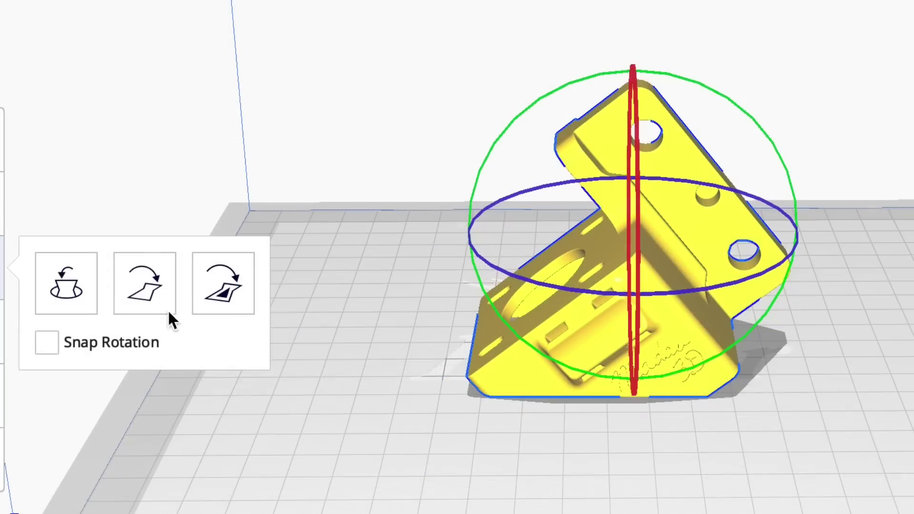
Step: Lay the bracket's angled face flat on the plate using Select Face to Align
click(240, 301)
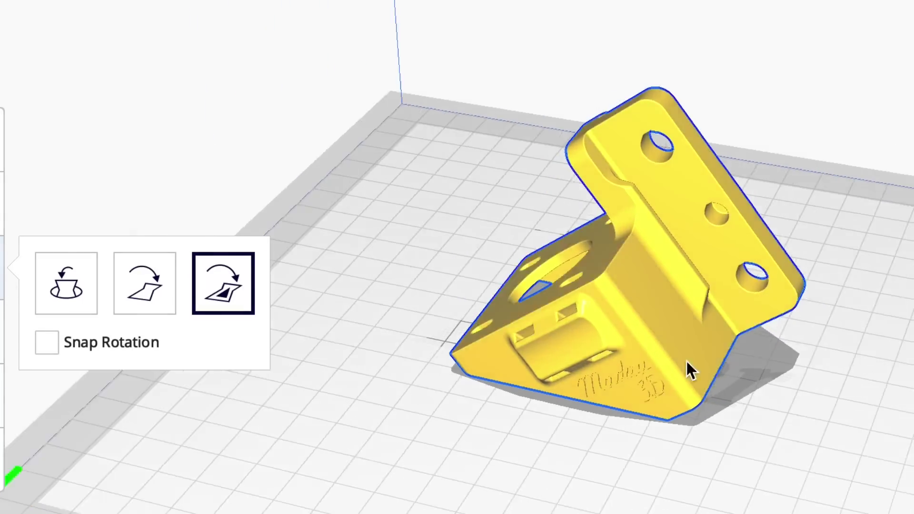
click(687, 360)
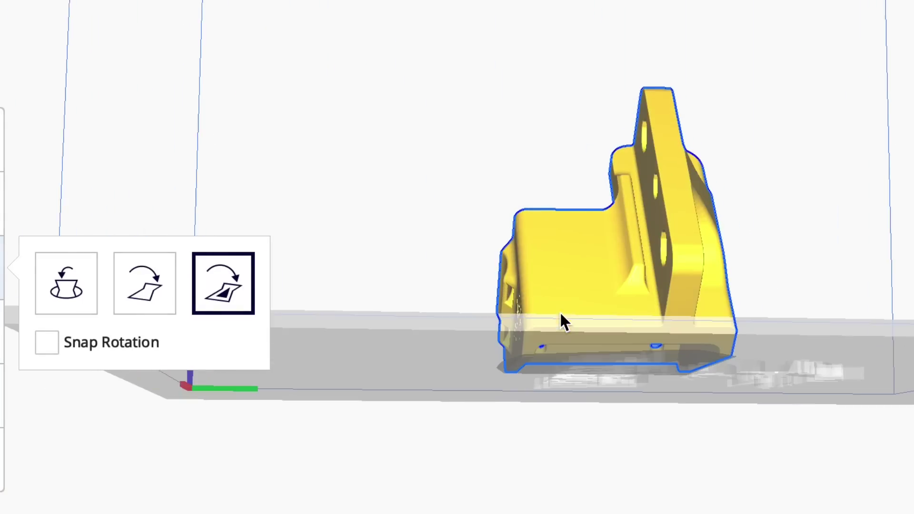
click(689, 289)
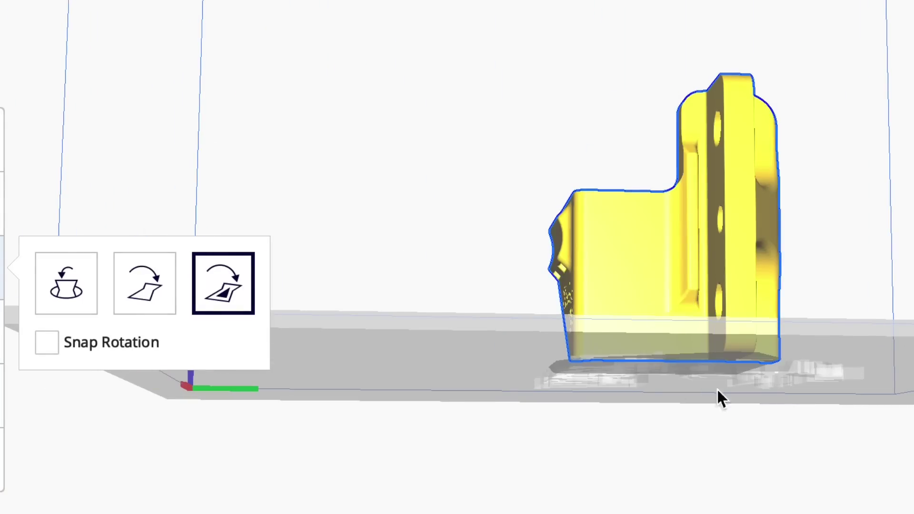
Step: Orbit around the tilted bracket from above, below and the sides to check its orientation
right_drag(744, 407, 450, 401)
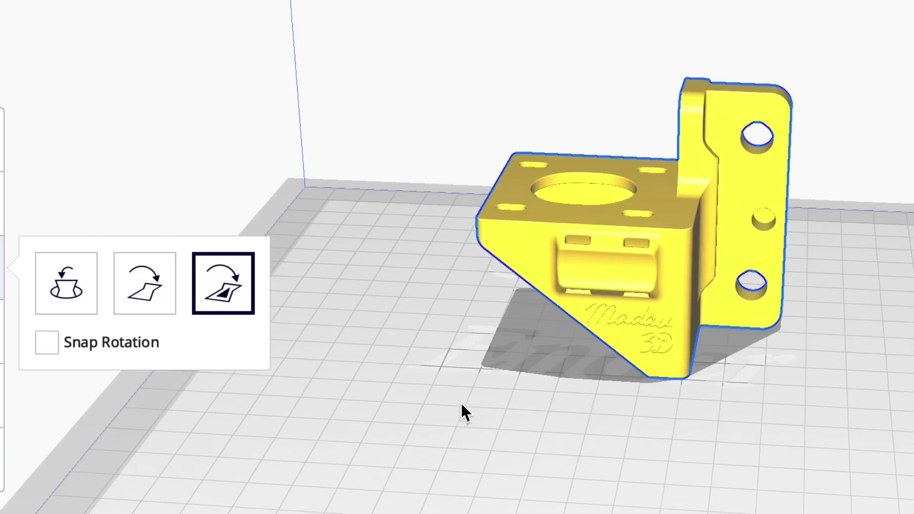
right_drag(580, 401, 558, 157)
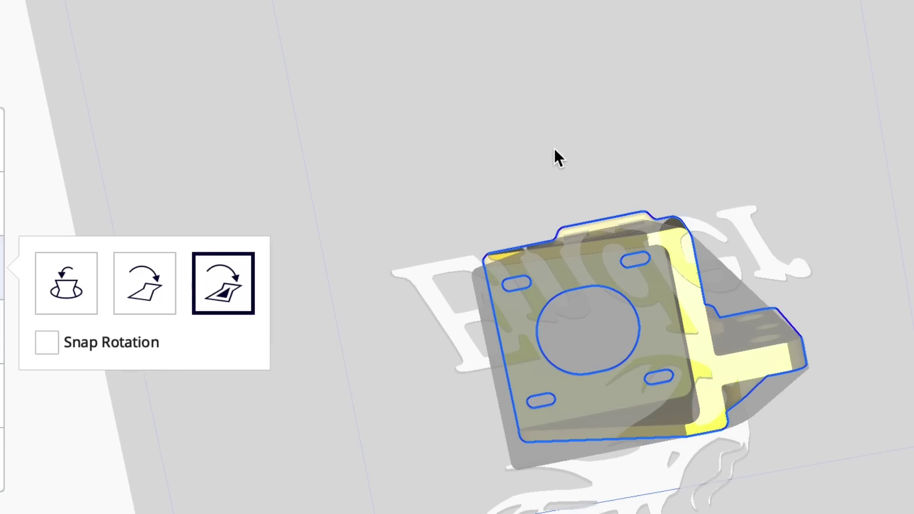
right_drag(409, 30, 781, 206)
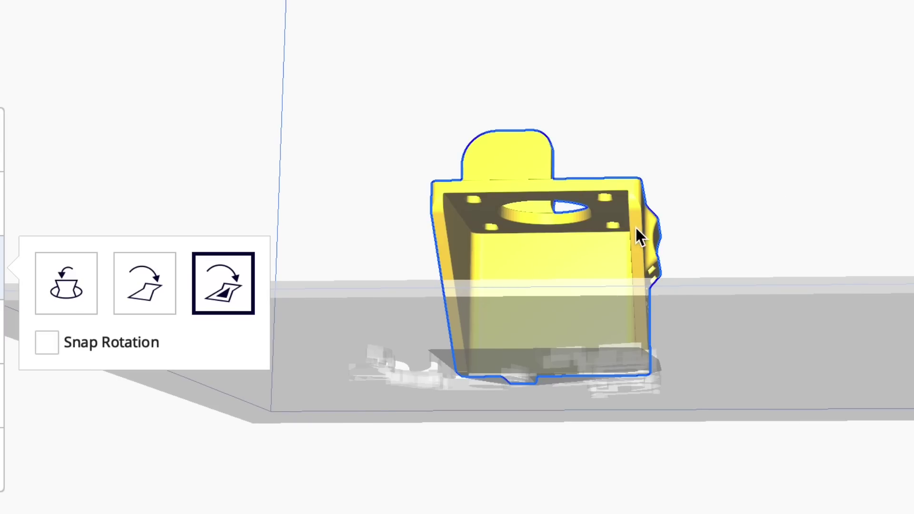
drag(635, 226, 878, 248)
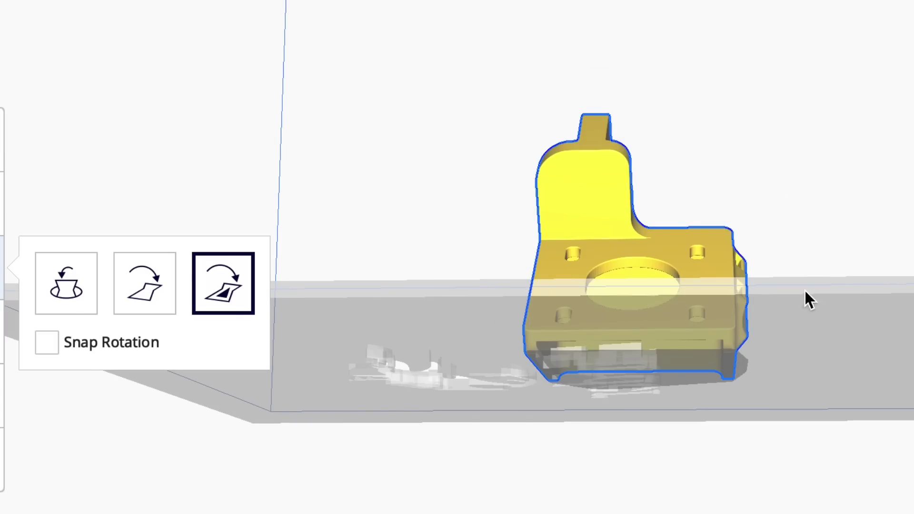
mouse_move(813, 300)
right_down()
mouse_move(802, 323)
mouse_move(855, 131)
mouse_move(819, 111)
right_up()
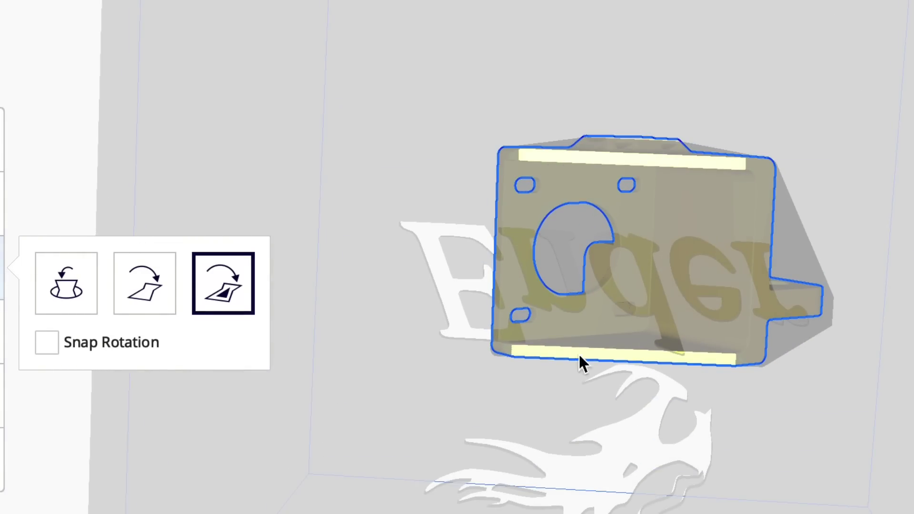
right_drag(884, 174, 876, 424)
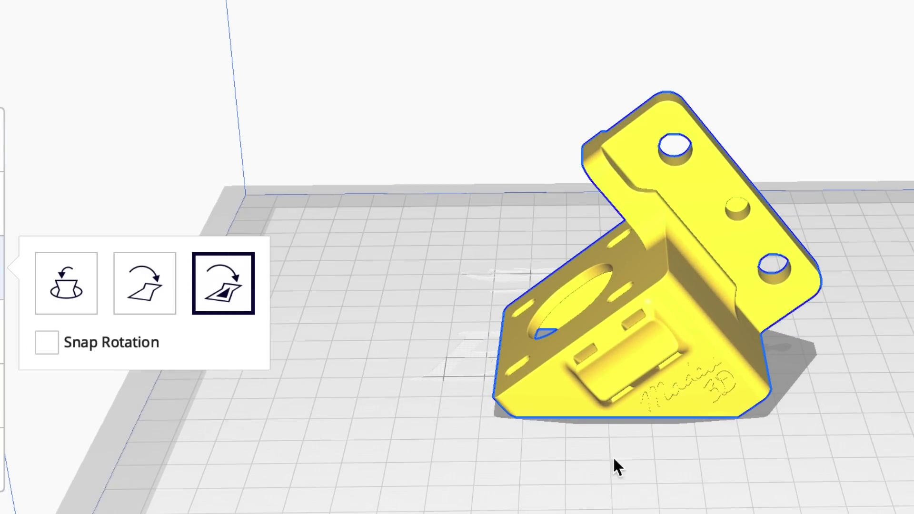
mouse_move(488, 400)
right_down()
mouse_move(782, 407)
mouse_move(559, 380)
right_up()
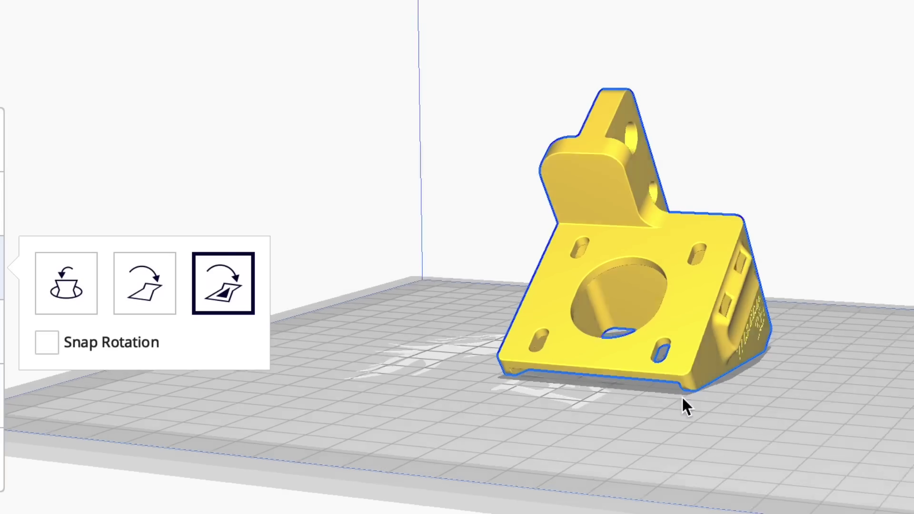
mouse_move(636, 384)
right_down()
mouse_move(263, 409)
mouse_move(513, 399)
mouse_move(715, 414)
right_up()
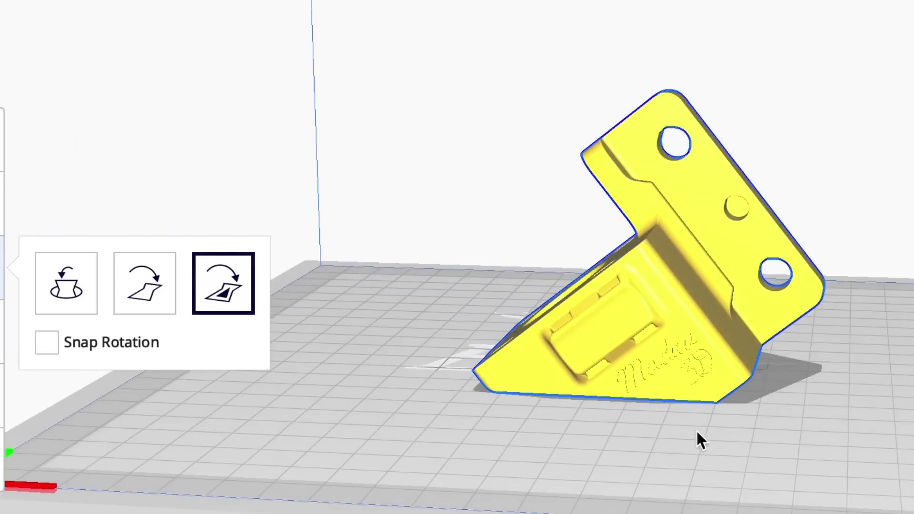
right_drag(512, 436, 566, 445)
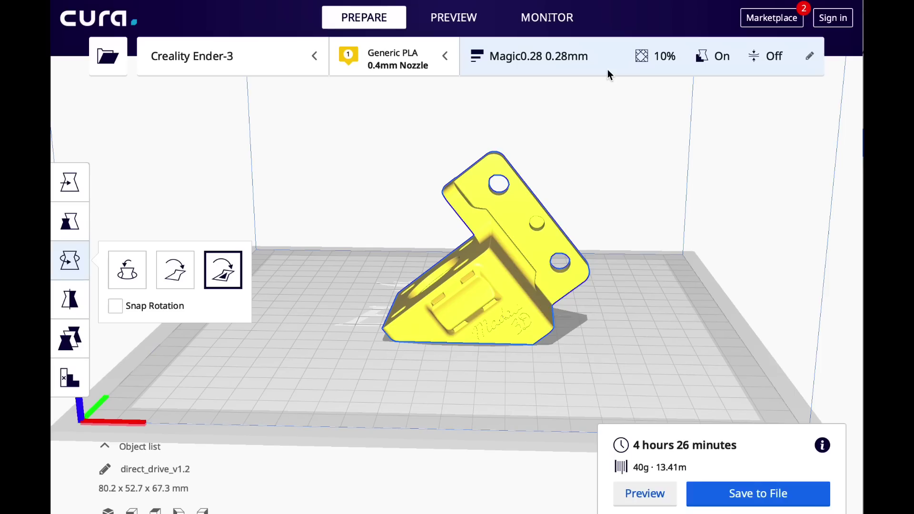
Step: Turn off Generate Support and reslice, bringing the estimate to 2 h 27 min and 24 g
click(608, 56)
mouse_move(572, 270)
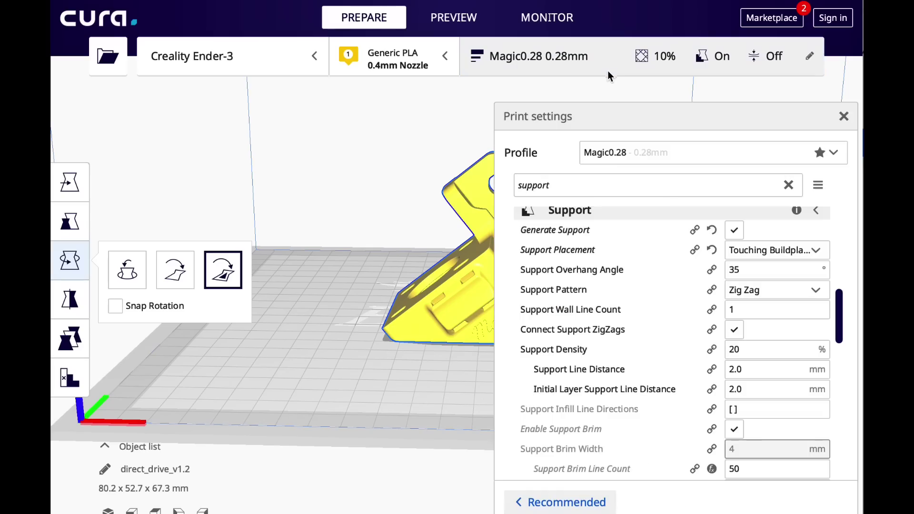
click(734, 231)
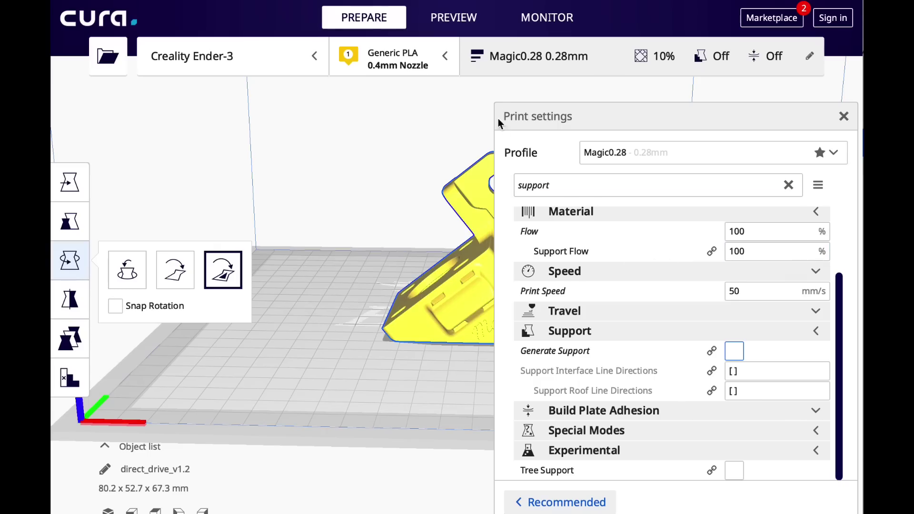
click(844, 117)
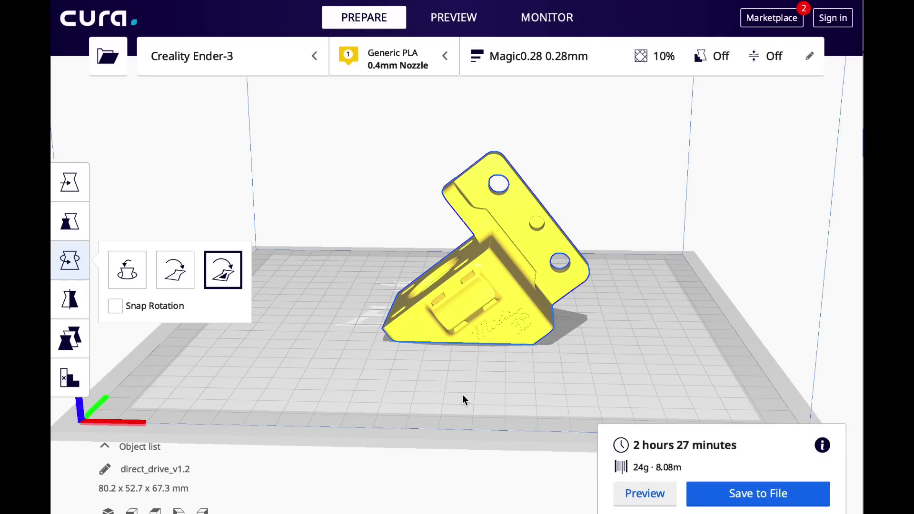
Step: Try other orientations, turning the round hole up and laying a different face flat
right_drag(463, 401, 476, 399)
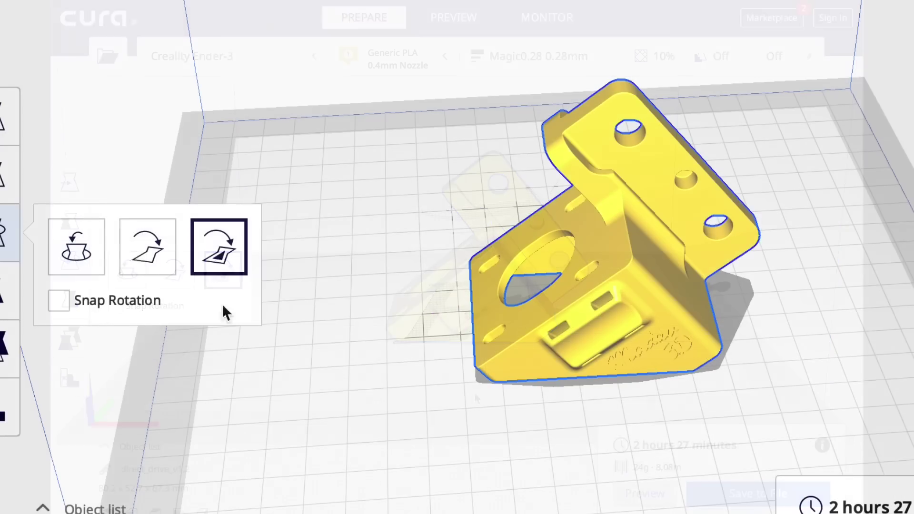
drag(603, 240, 597, 241)
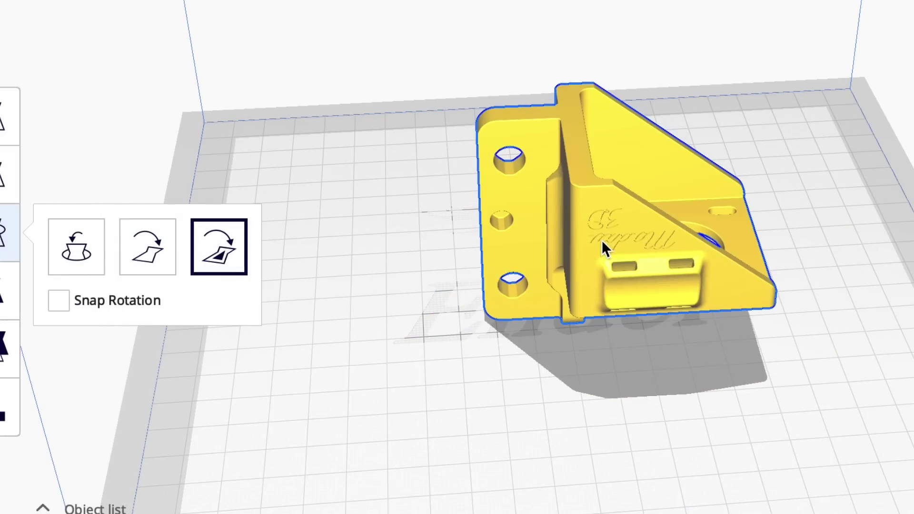
drag(514, 112, 513, 141)
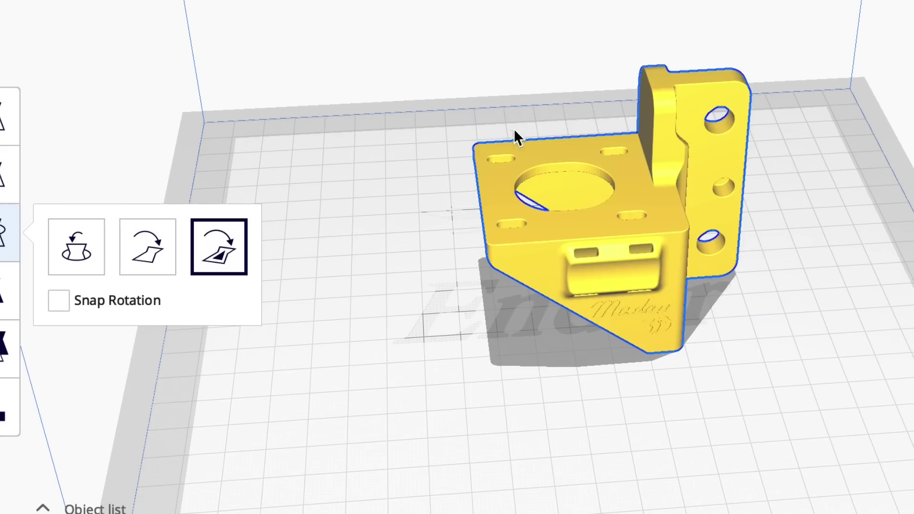
click(650, 113)
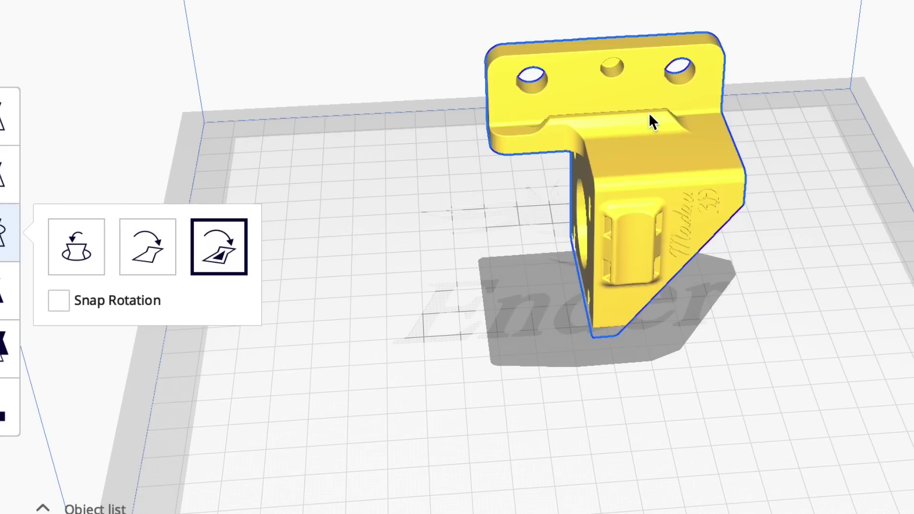
click(641, 236)
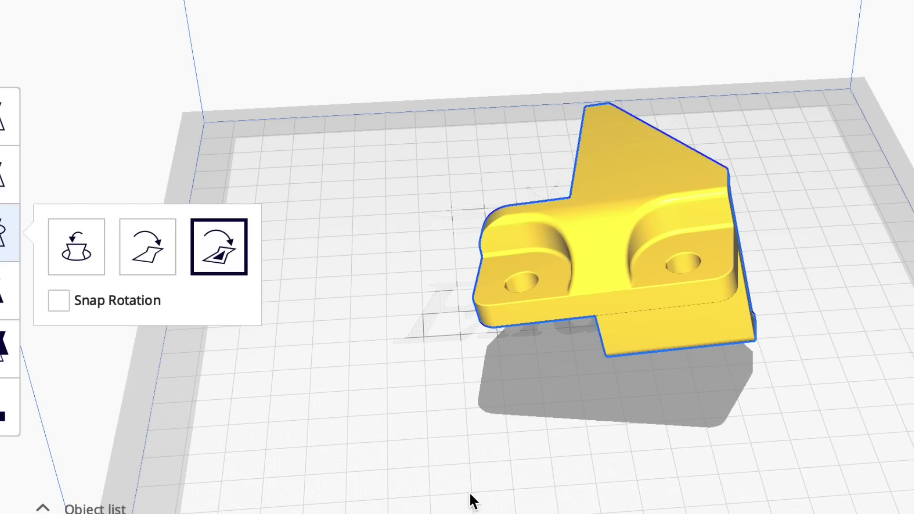
Step: Undo the reorientation and lay the angled face back onto the build plate
click(210, 9)
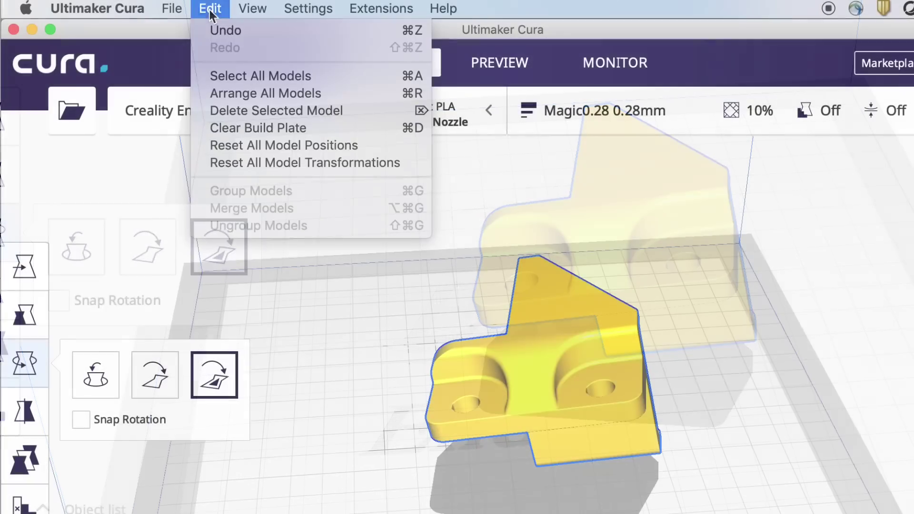
click(220, 29)
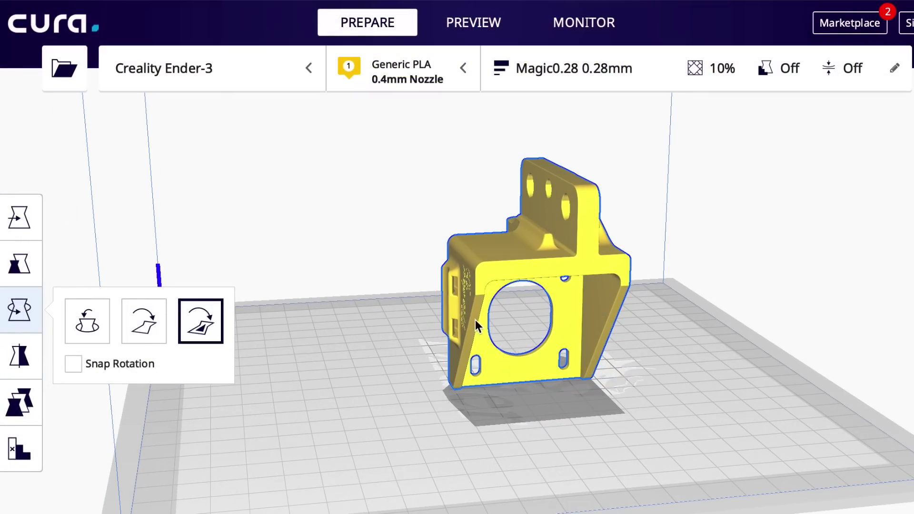
click(475, 319)
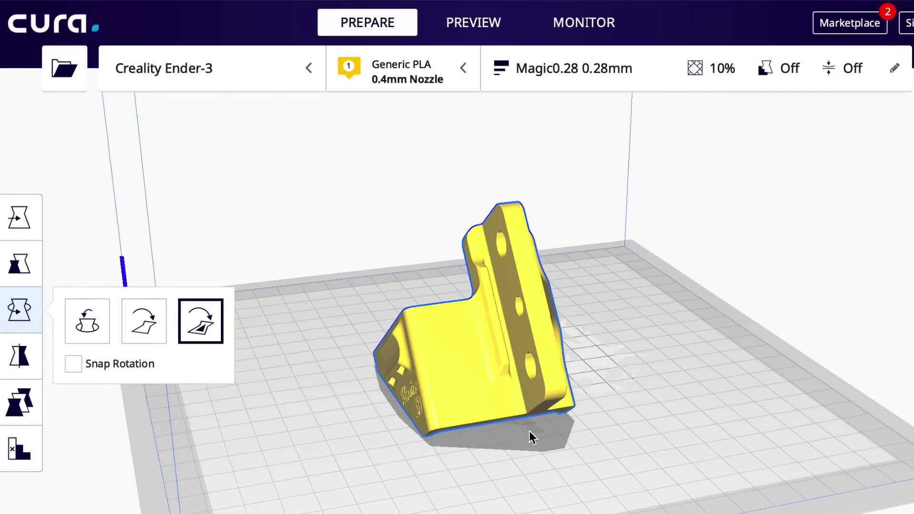
Step: Center the bracket on the build plate with Center Selected Model and check the view
right_drag(533, 430, 569, 420)
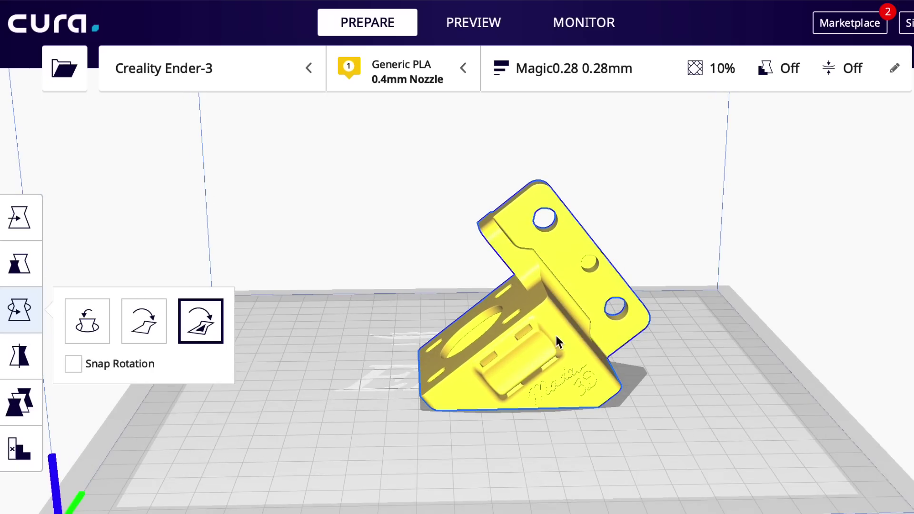
right_click(556, 335)
click(588, 342)
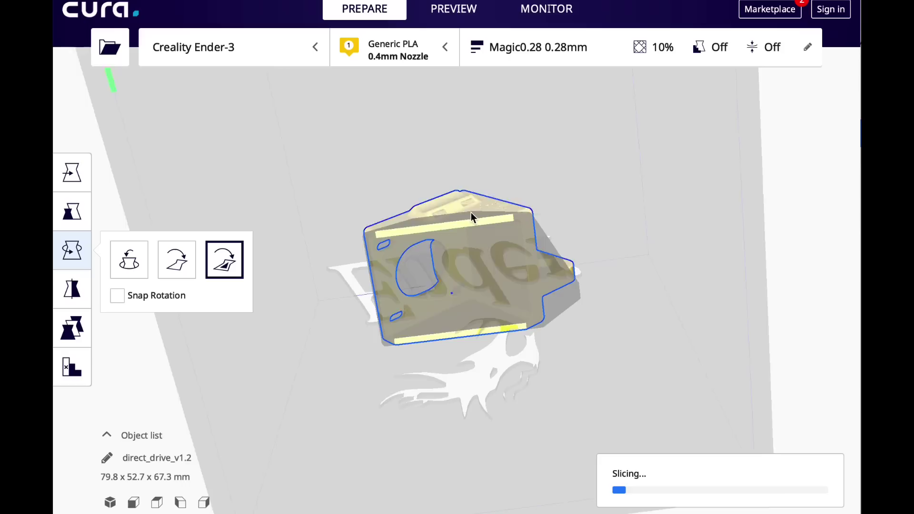
right_drag(472, 219, 477, 193)
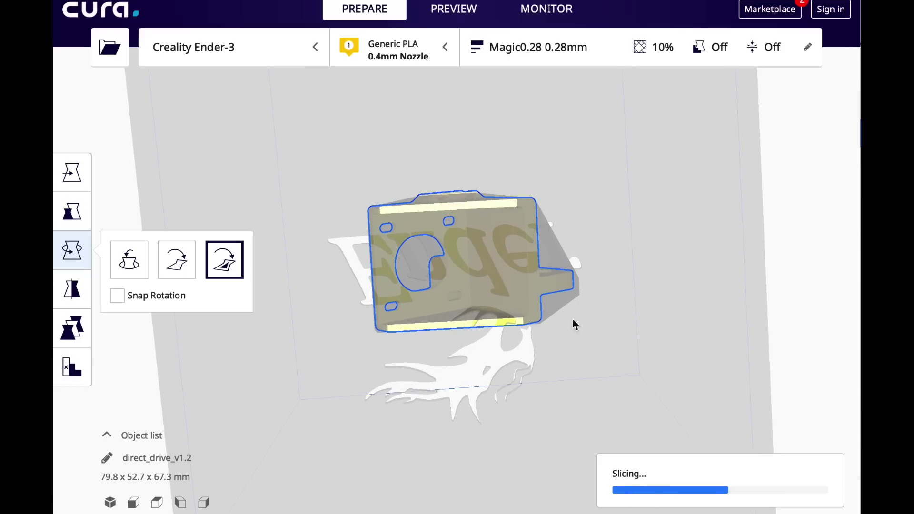
right_drag(666, 273, 665, 381)
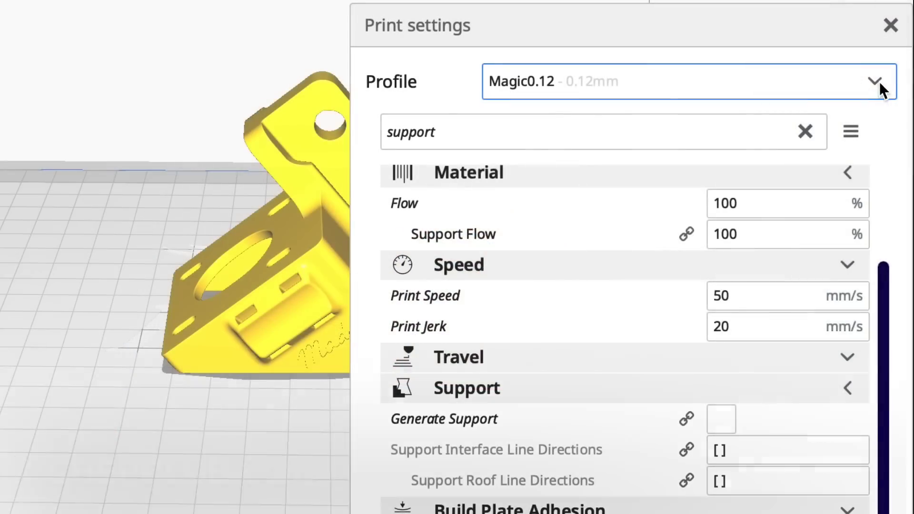
Step: Choose the Magic0.20 profile (0.2 mm, 25% infill) and close settings to reslice
click(880, 82)
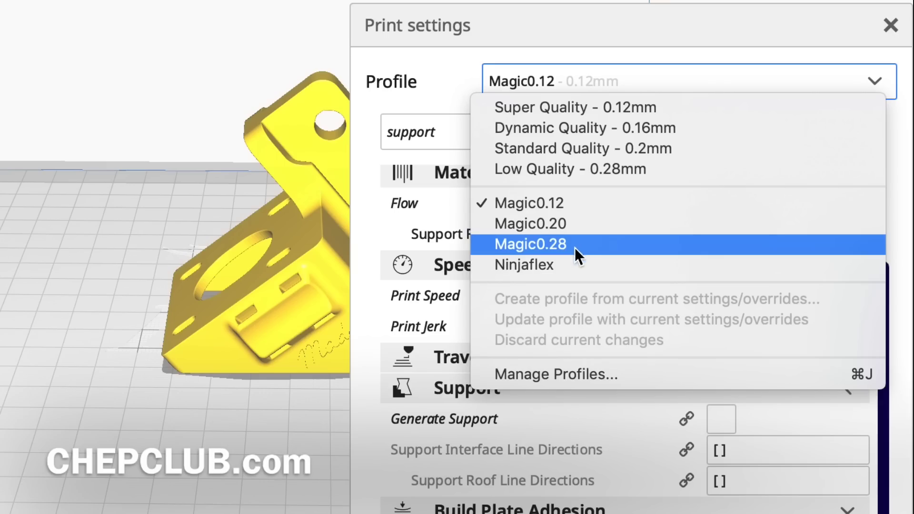
click(569, 226)
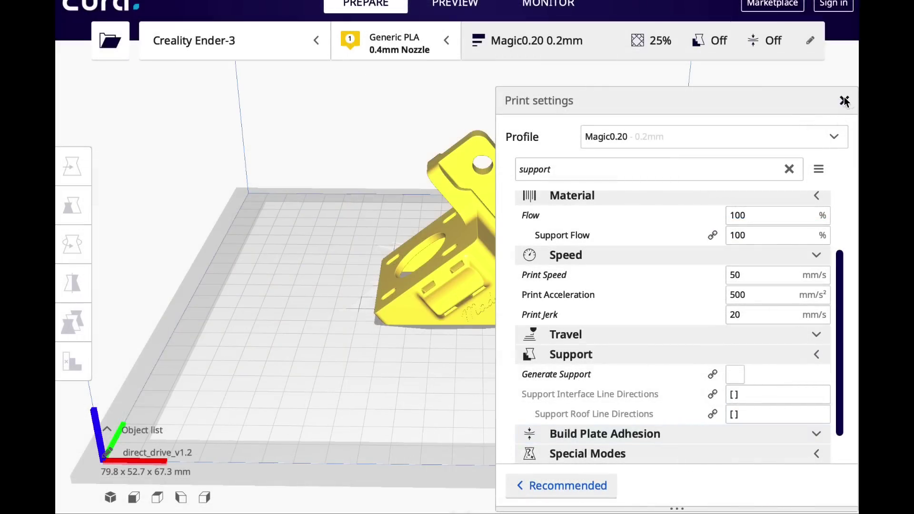
click(845, 101)
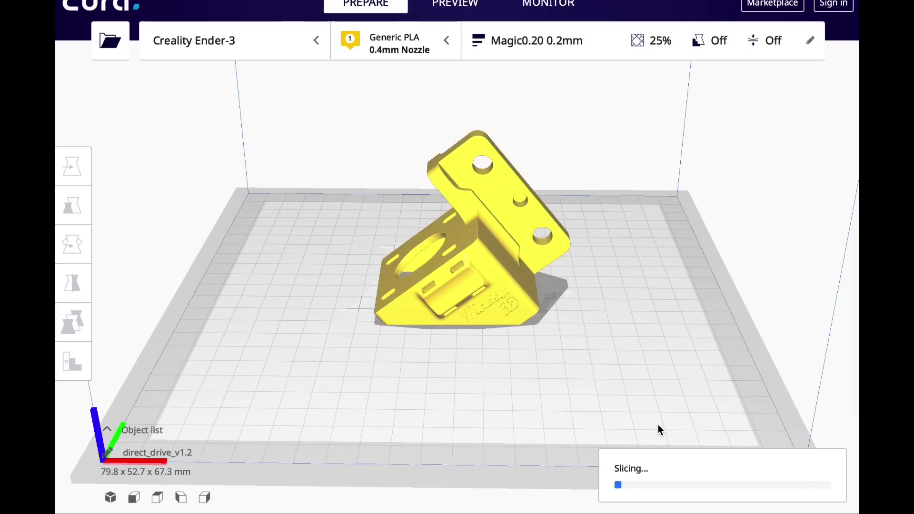